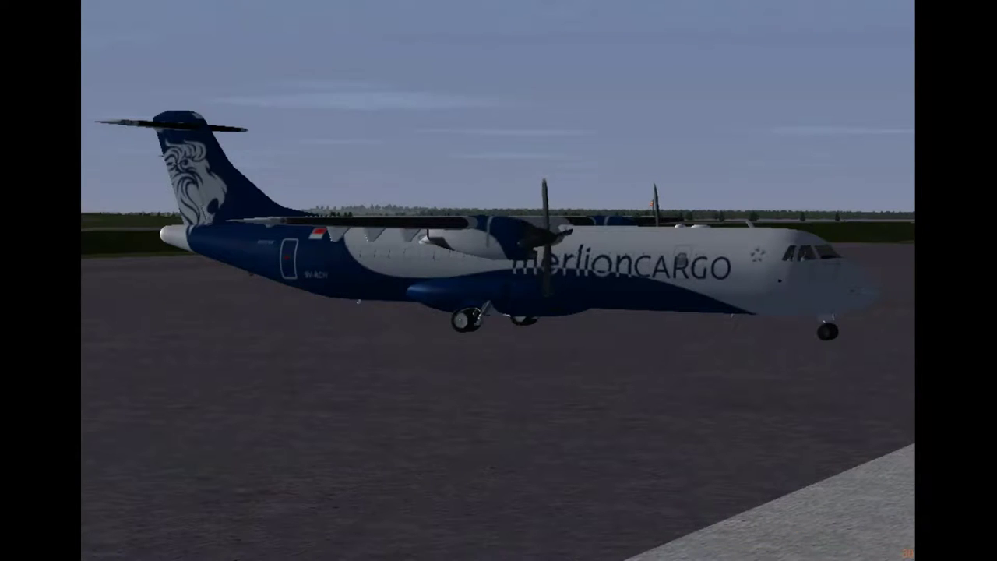
Switch to the captain's-seat view and look up at the overhead panel
key("w")
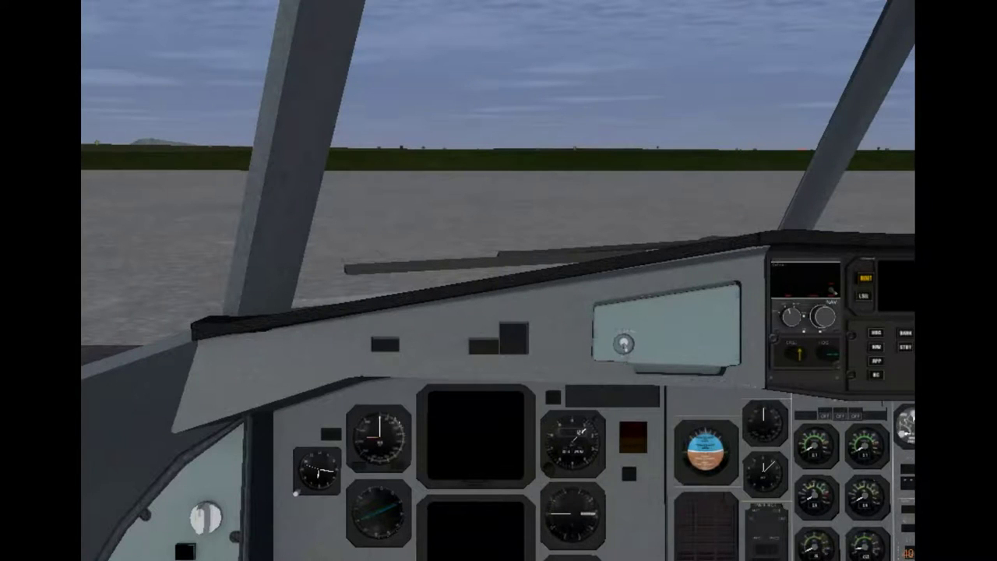
left_click_drag(489, 62, 574, 167)
scroll(541, 294, "down", 3)
scroll(553, 185, "up", 3)
scroll(554, 185, "up", 3)
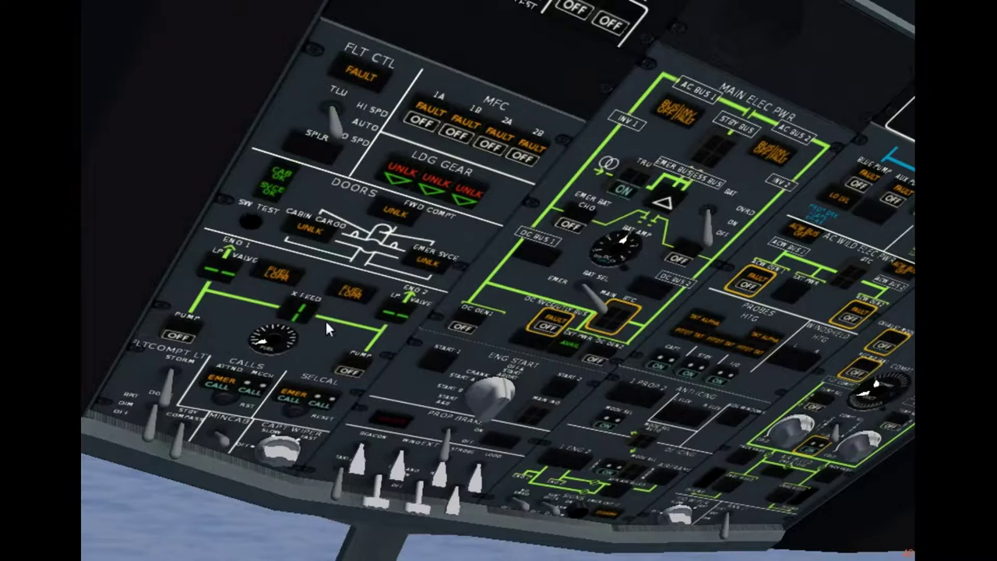
Turn on the light switch, clear the DC ESS SHED lights, then look back at the main panel
left_click(463, 442)
left_click(554, 323)
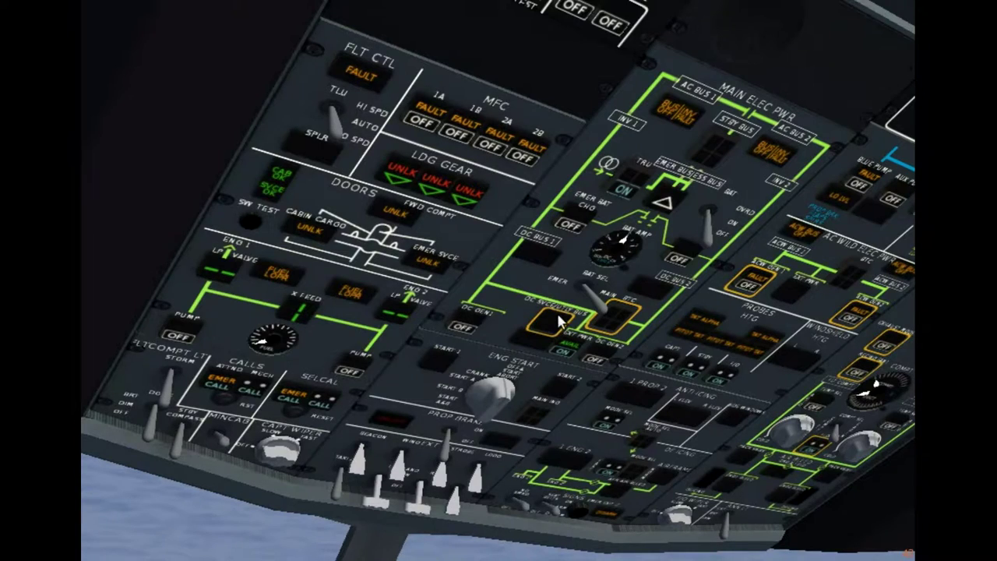
right_click(498, 279)
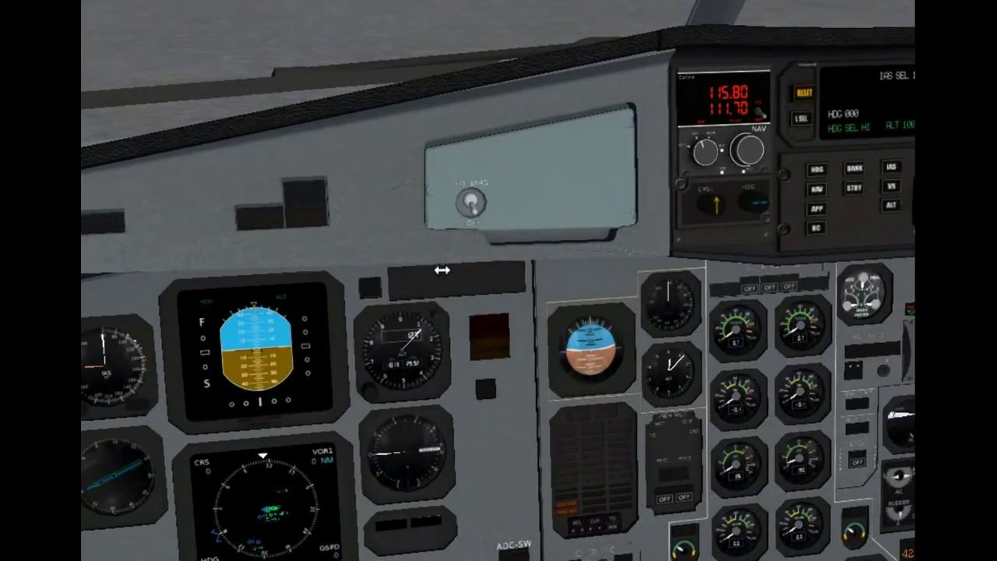
scroll(418, 258, "down", 2)
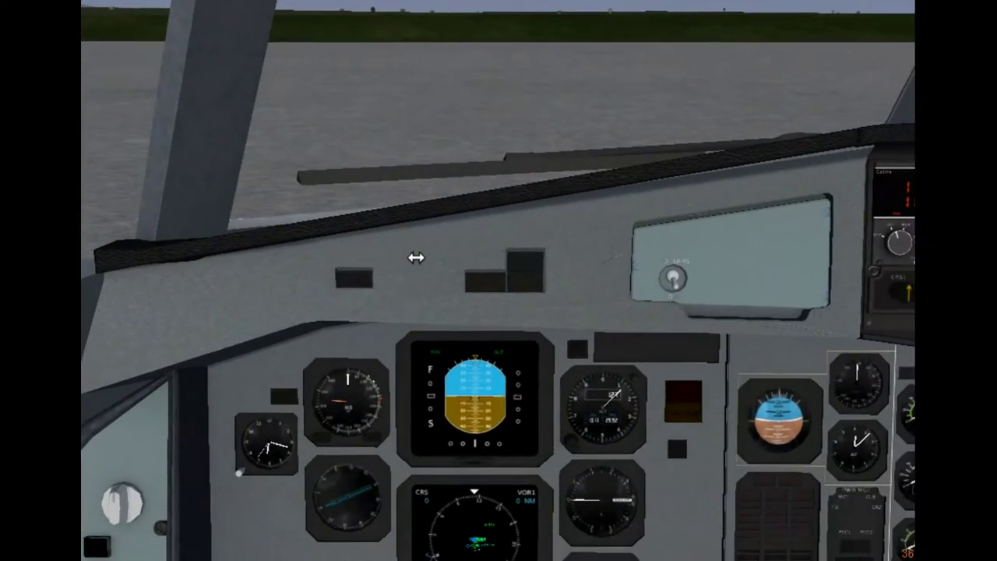
Step through Copilot and AFCS views to the FMC close-up and power it to the ATR72-500C IDENT page
left_click(494, 278)
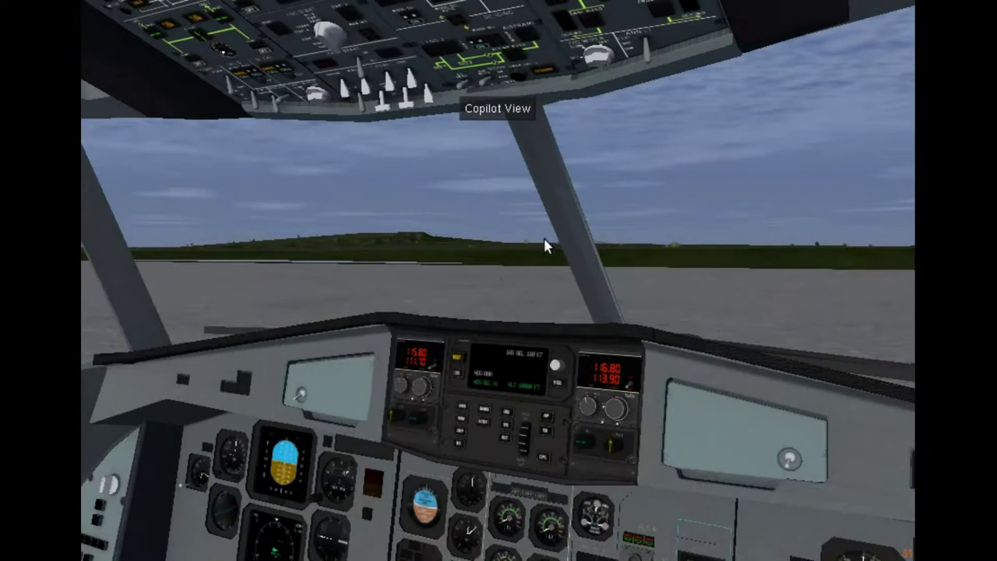
left_click(544, 248)
left_click(577, 242)
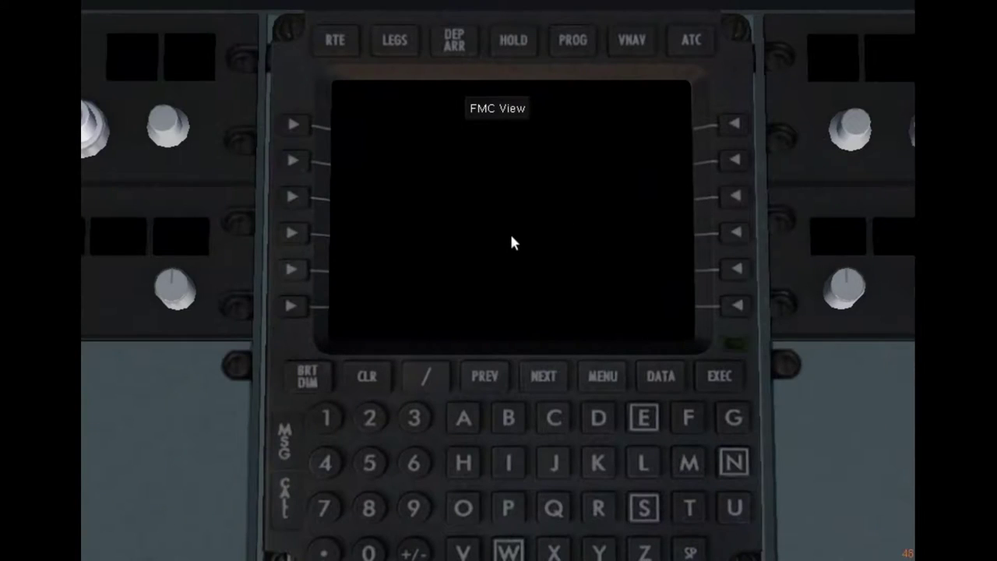
scroll(483, 311, "up", 3)
left_click(330, 373)
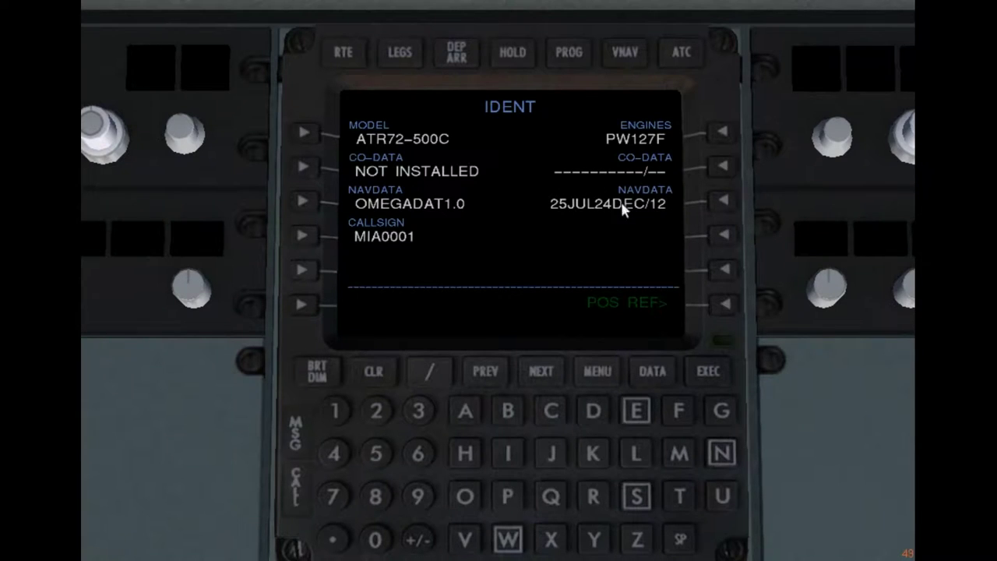
Open the FMC POS REF page and check the simulator clock in Environment > Time Settings
left_click(707, 319)
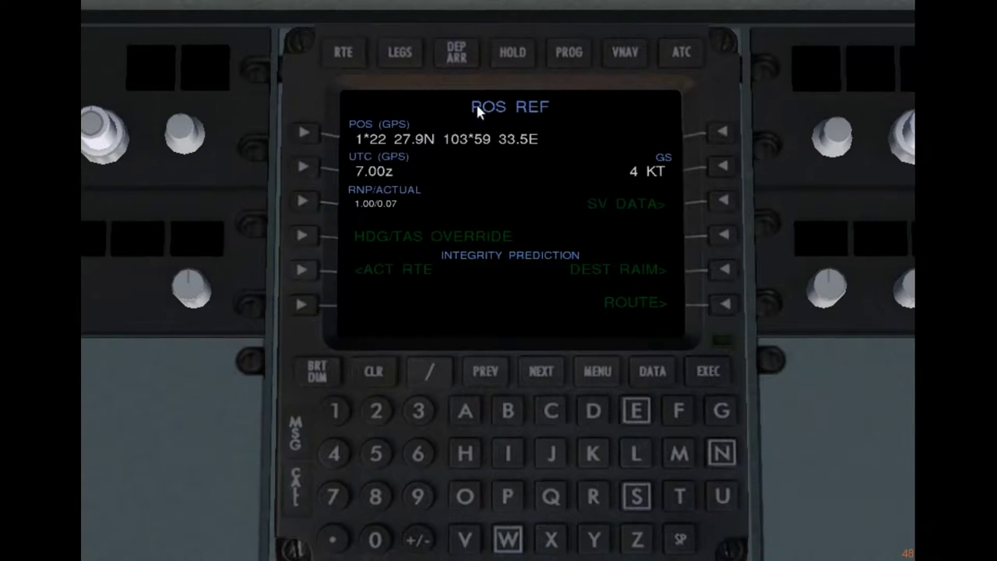
left_click(296, 8)
left_click(288, 53)
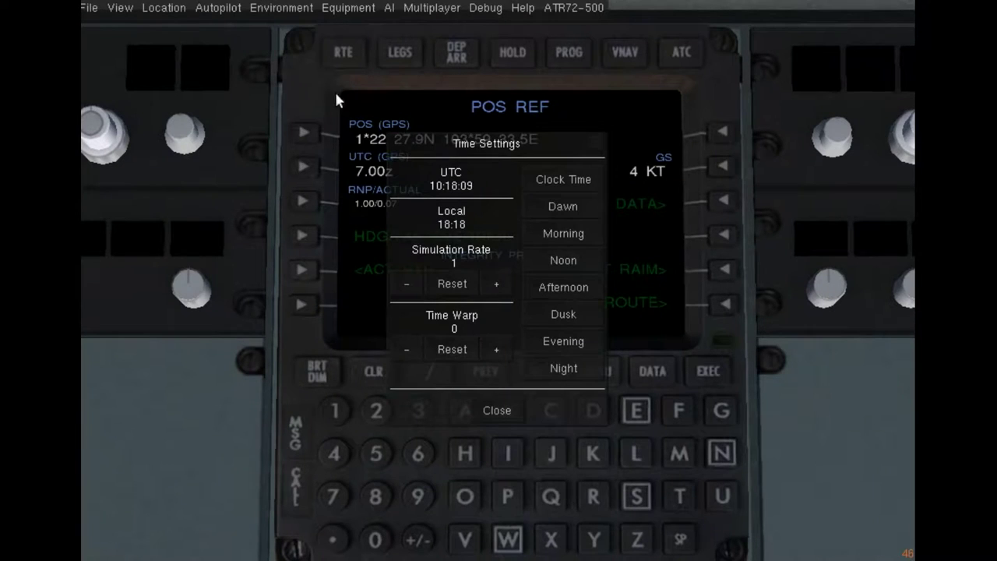
left_click(497, 410)
Enter 1018 as the GPS UTC time on LSK 2L
left_click(335, 411)
left_click(370, 540)
left_click(335, 411)
left_click(375, 496)
left_click(331, 166)
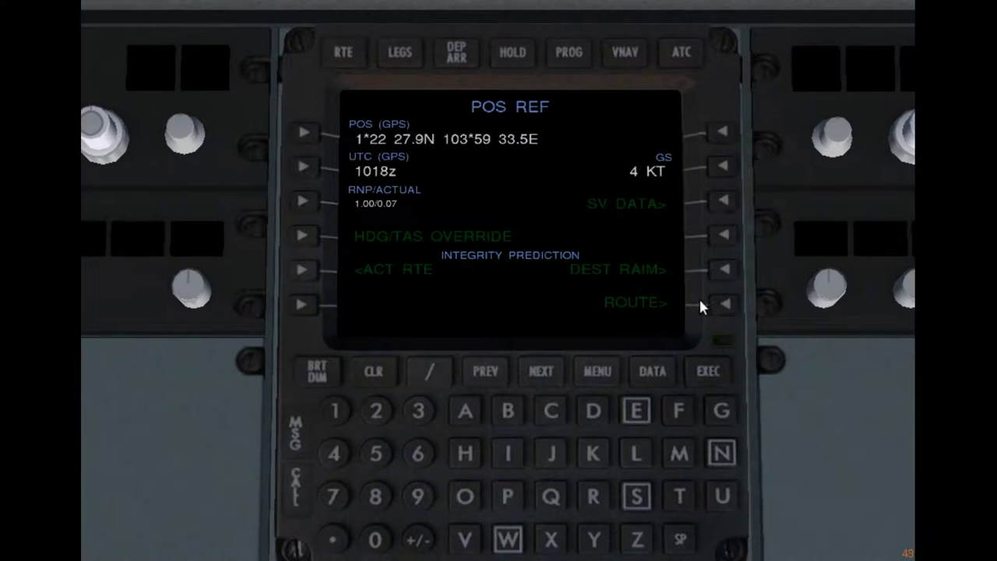
On the ROUTE page, set origin WSSS and destination WMKK
left_click(722, 303)
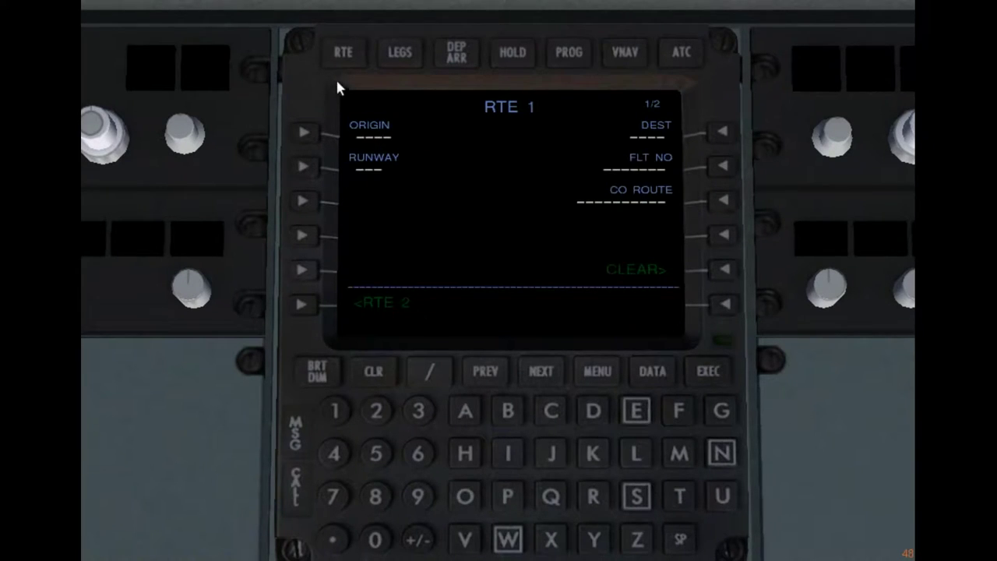
left_click(508, 539)
left_click(637, 496)
double_click(637, 497)
left_click(306, 131)
left_click(507, 539)
left_click(679, 453)
left_click(593, 453)
left_click(592, 454)
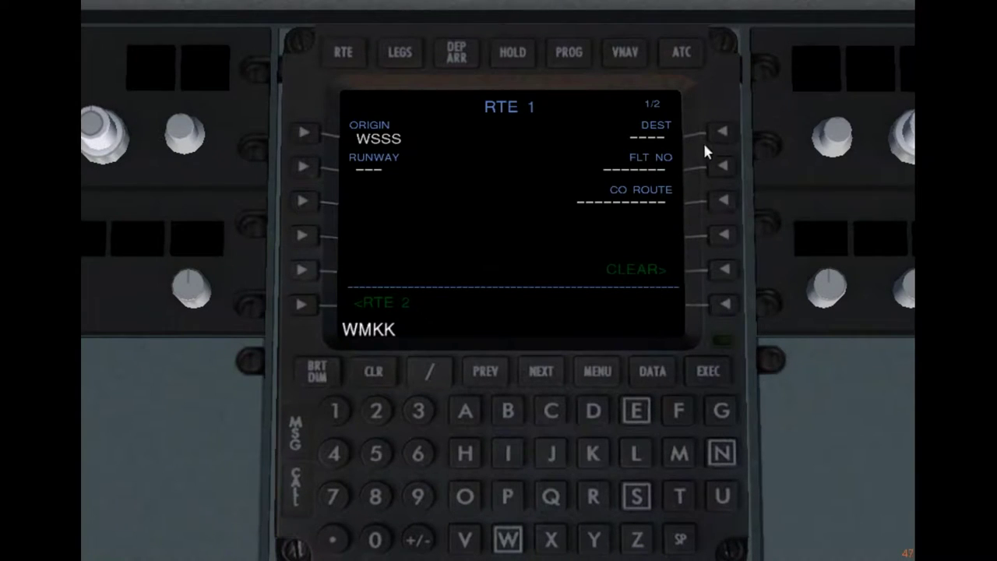
left_click(723, 132)
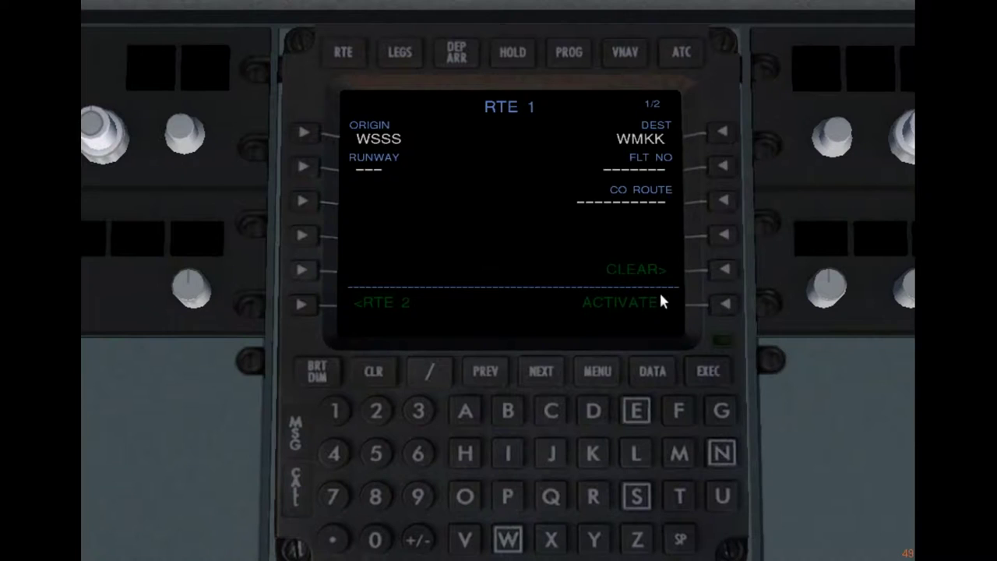
Set departure runway 20R and flight number MIA1634
left_click(386, 414)
left_click(377, 541)
left_click(594, 499)
left_click(303, 168)
left_click(675, 453)
left_click(508, 453)
left_click(466, 411)
left_click(335, 410)
left_click(418, 453)
left_click(416, 413)
left_click(324, 455)
left_click(723, 166)
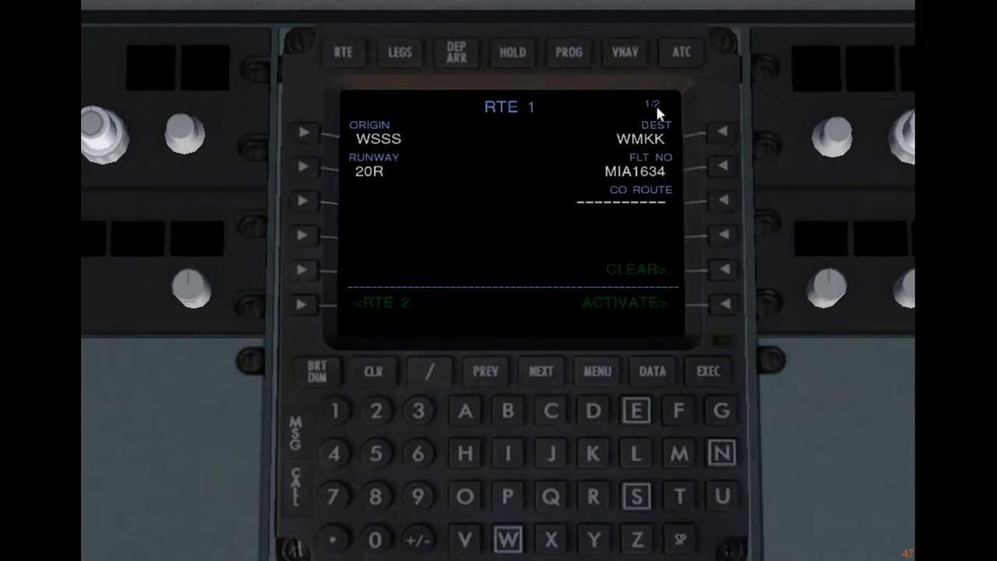
On route page 2, add BOBAG as the first DIRECT waypoint
left_click(537, 372)
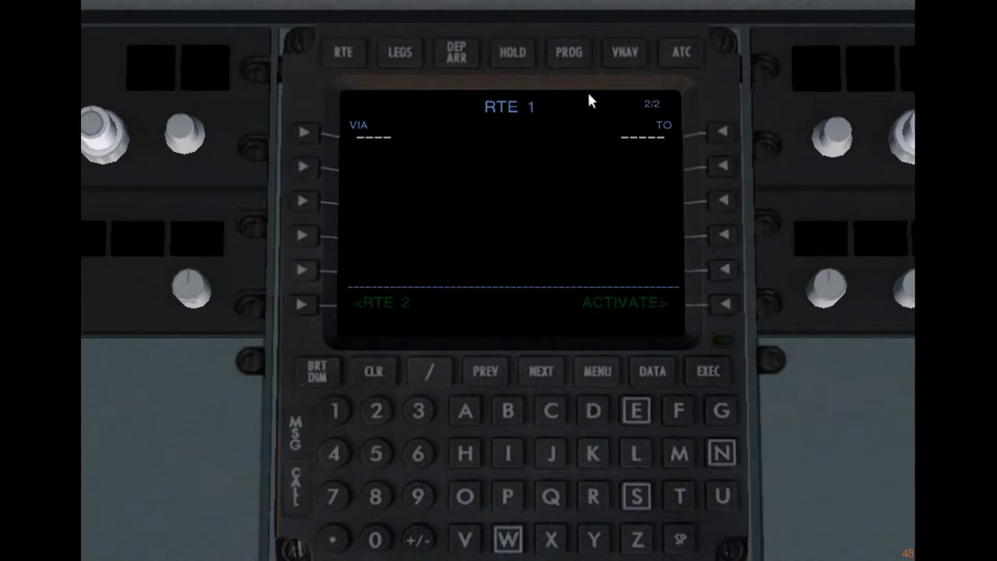
left_click(511, 414)
left_click(466, 501)
left_click(505, 411)
left_click(465, 411)
left_click(720, 413)
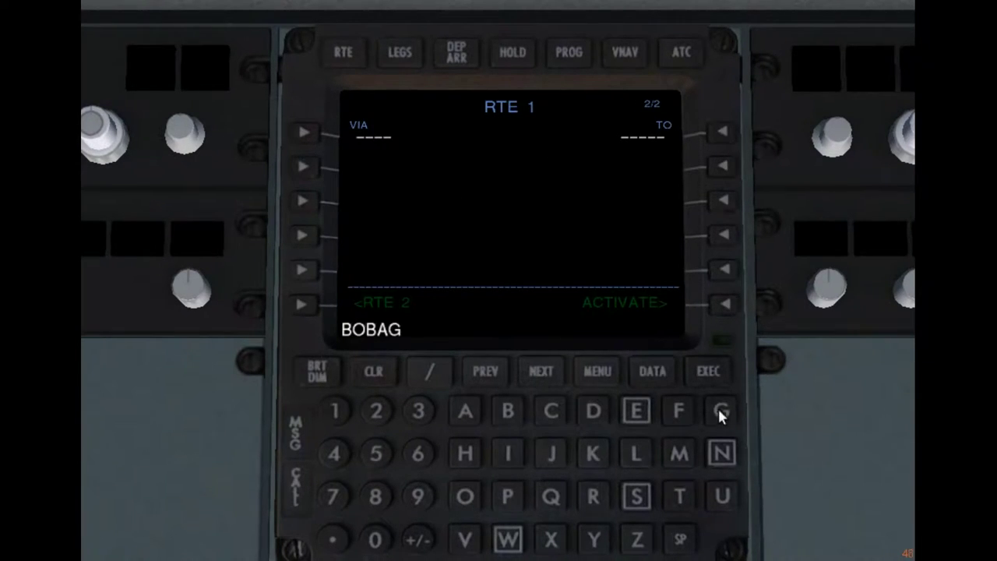
left_click(721, 132)
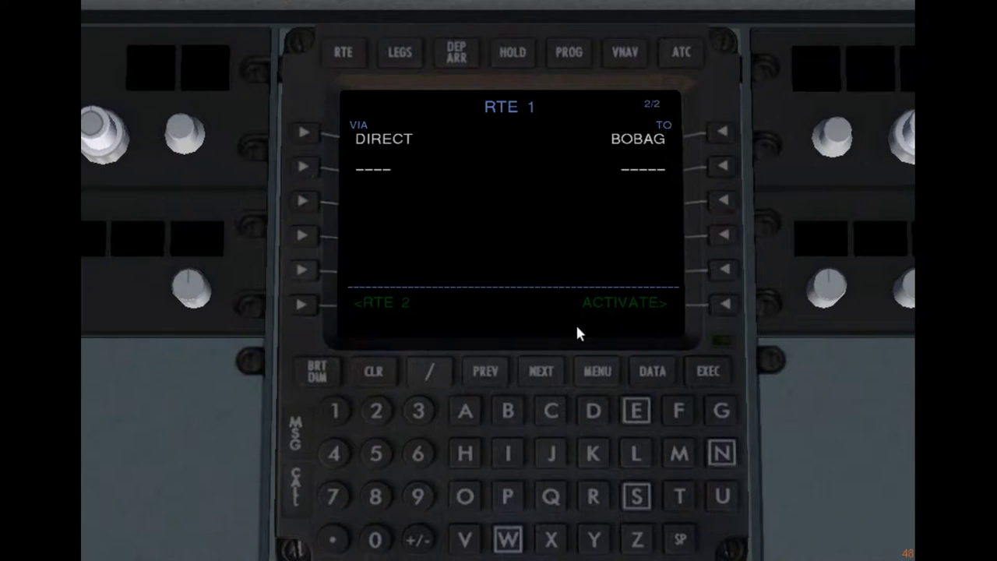
Add airway P501 ending at ARAMA
left_click(509, 494)
left_click(375, 454)
left_click(376, 540)
left_click(337, 409)
left_click(304, 166)
left_click(468, 410)
left_click(592, 496)
left_click(465, 410)
left_click(679, 453)
left_click(466, 411)
left_click(723, 166)
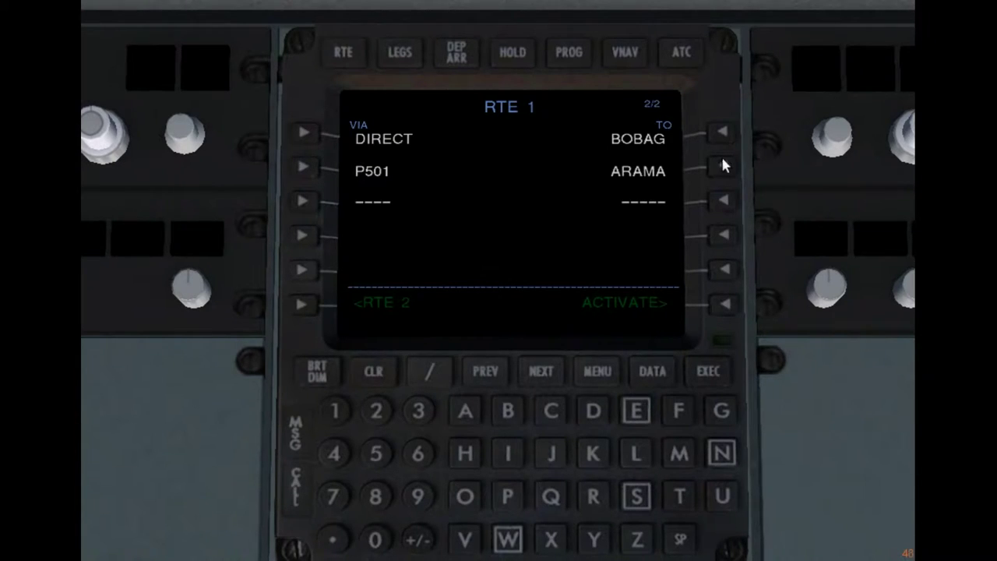
Add airway A464 ending at DUMOK
left_click(465, 411)
left_click(335, 453)
left_click(419, 454)
left_click(335, 453)
left_click(304, 201)
left_click(594, 413)
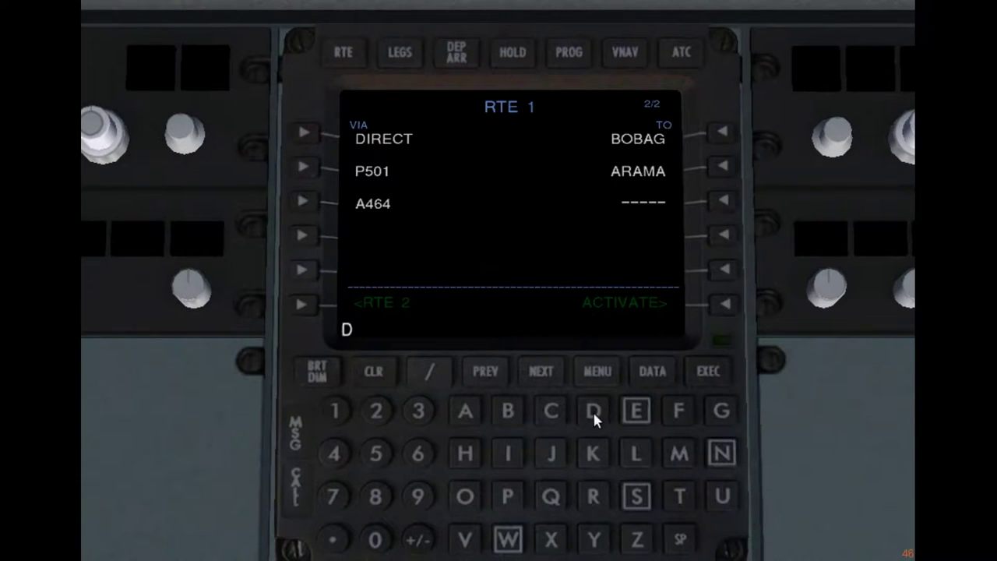
left_click(723, 496)
left_click(680, 453)
left_click(466, 496)
left_click(594, 454)
left_click(721, 202)
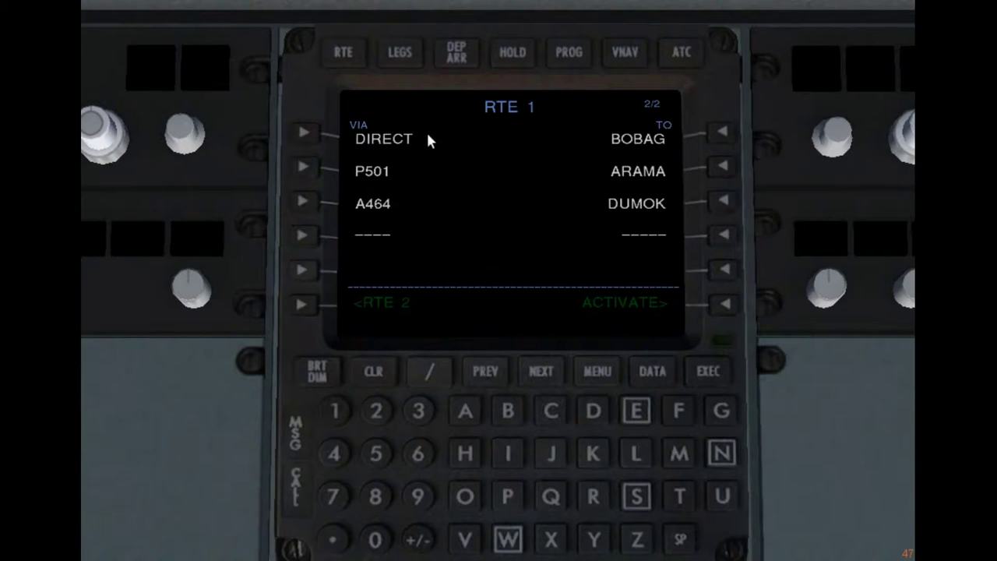
Review the LEGS pages: BOBAG through OGAKO on page 1, BATAR, DUMOK and WMKK on page 2
left_click(395, 55)
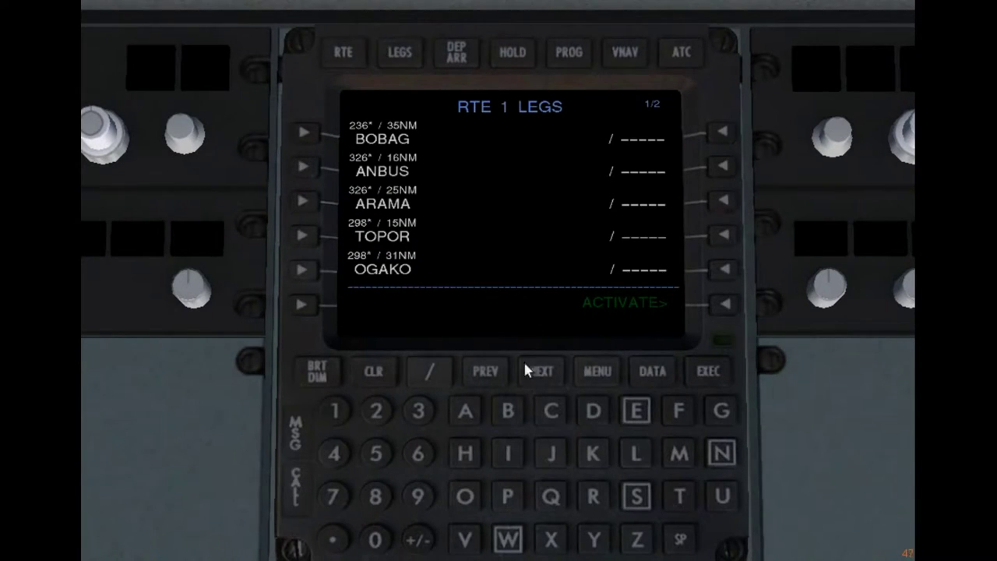
left_click(540, 371)
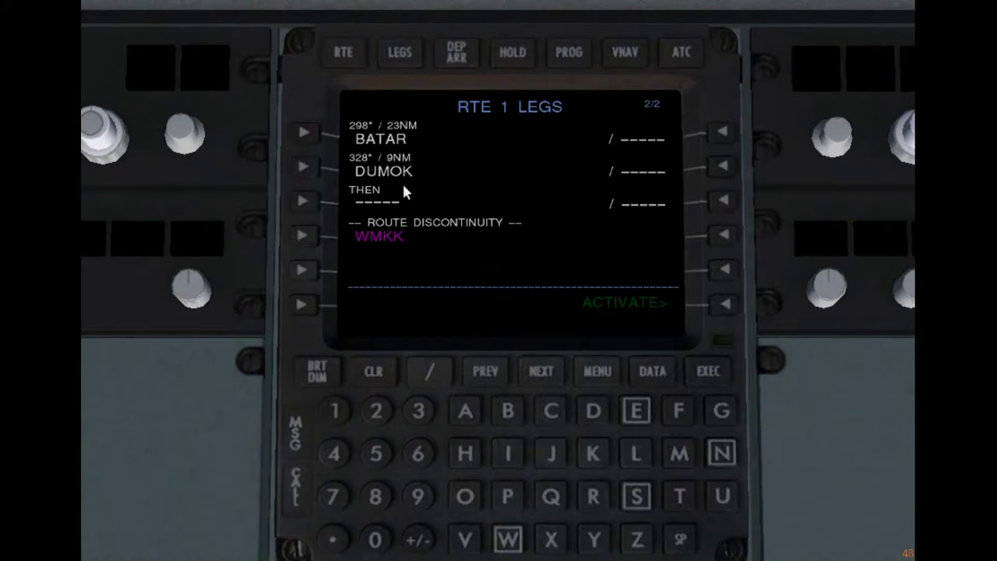
left_click(483, 379)
mouse_move(401, 4)
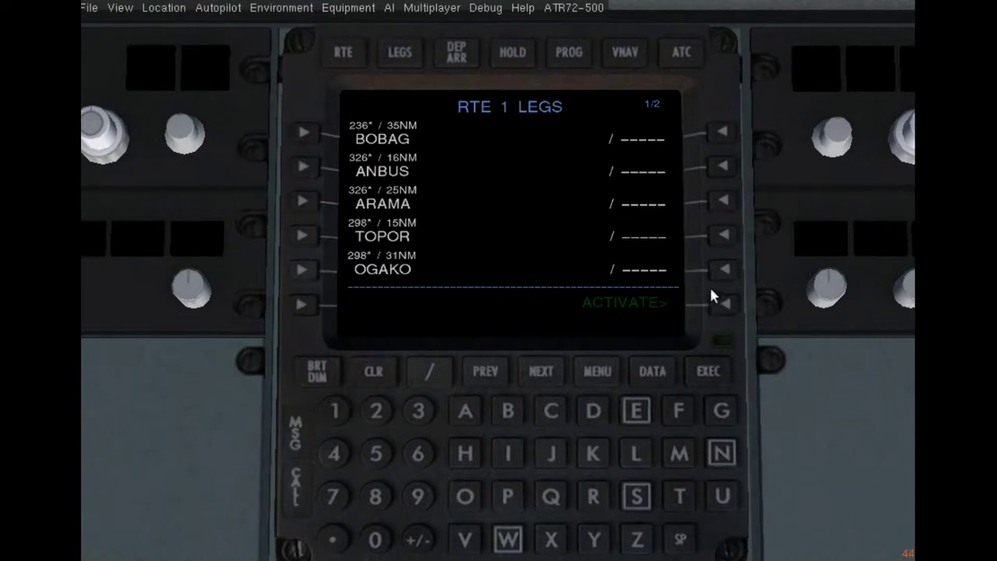
Look over the main instrument panel from the captain's seat, then return to the FMC view
key("v")
right_click(494, 276)
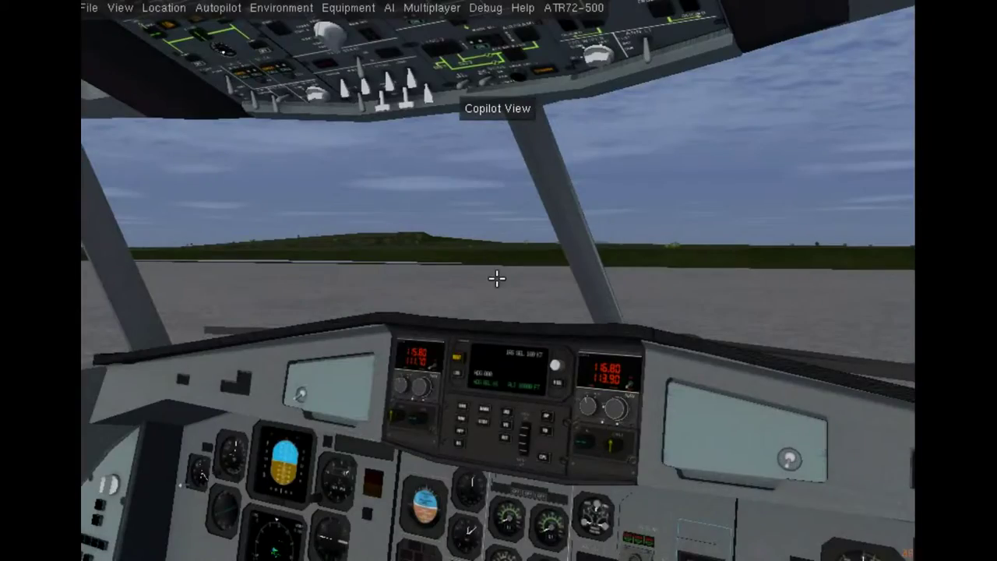
right_click(574, 369)
scroll(574, 369, "up", 3)
scroll(575, 369, "down", 3)
scroll(574, 370, "up", 10)
right_click(496, 274)
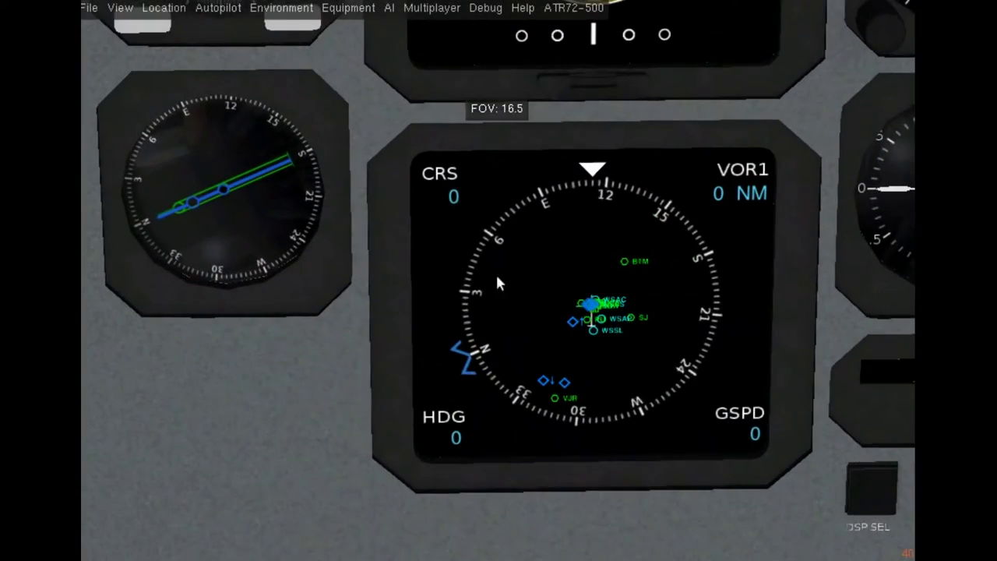
key("v")
key("v")
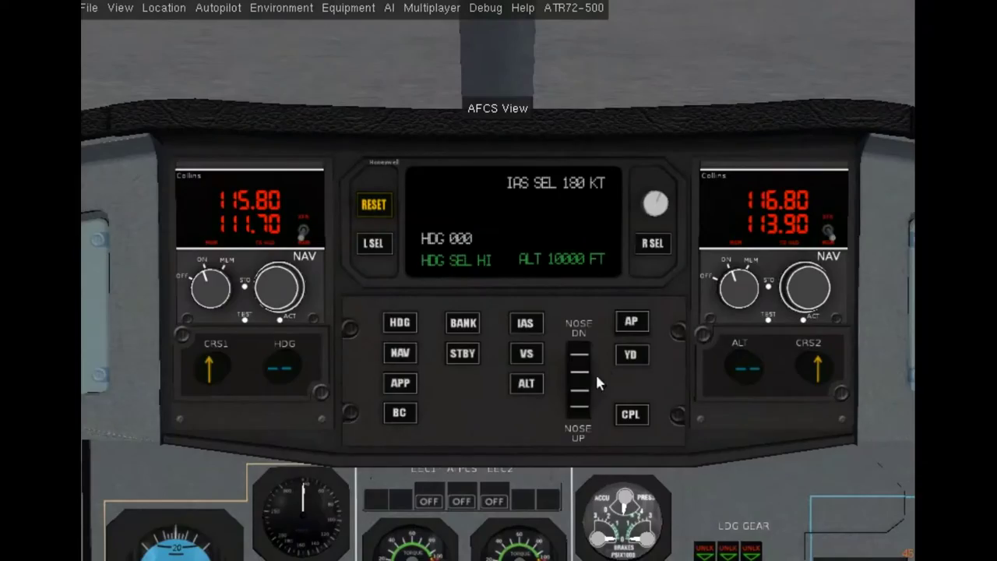
Activate and execute RTE 1, then cycle the views back to the FMC
left_click(724, 304)
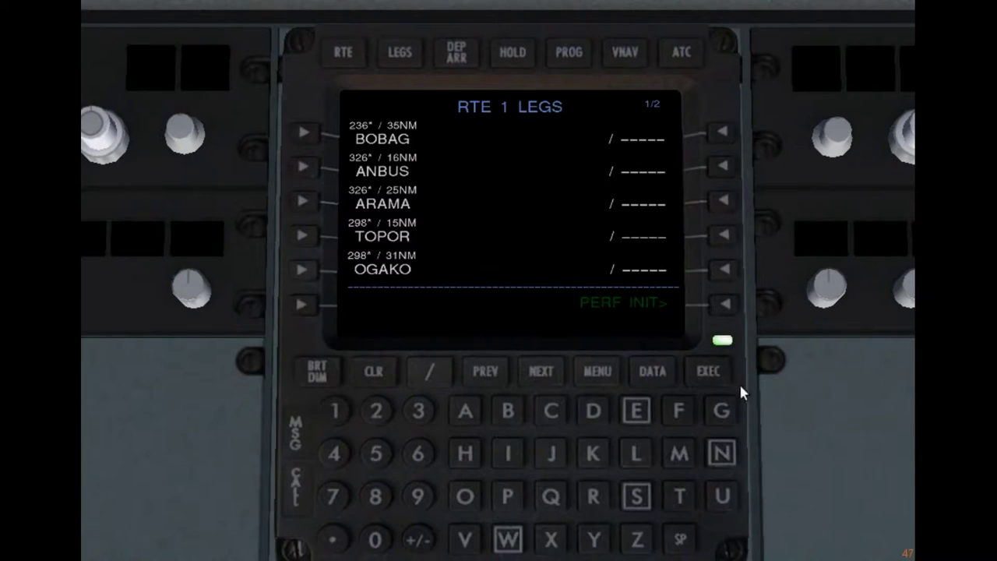
left_click(710, 370)
key("v")
key("v")
key("v")
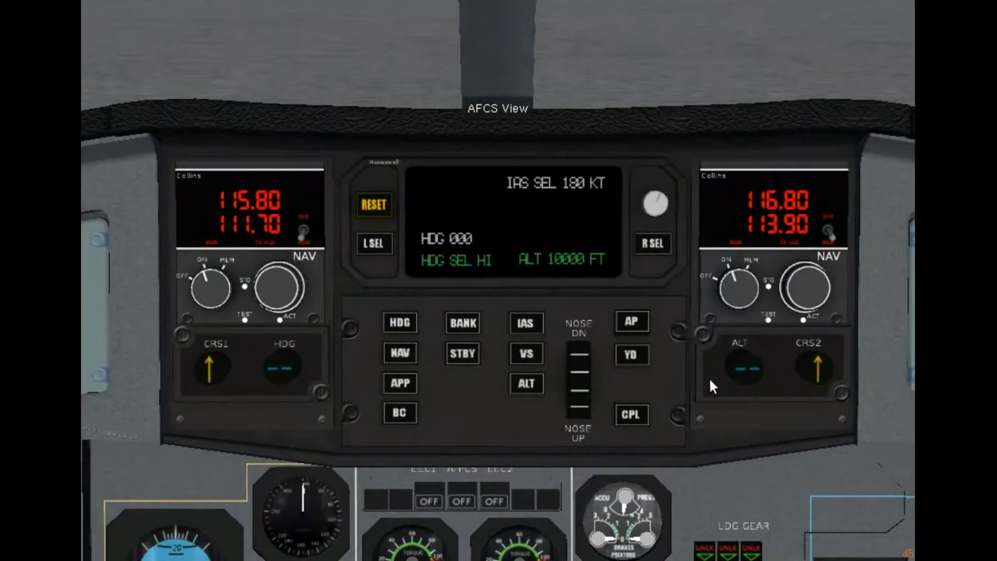
key("x")
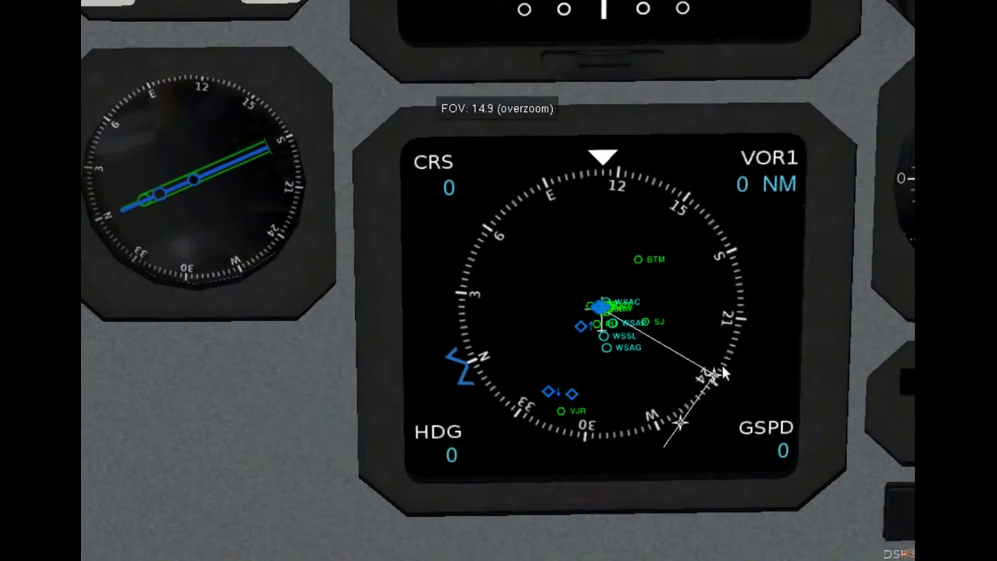
key("v")
key("v")
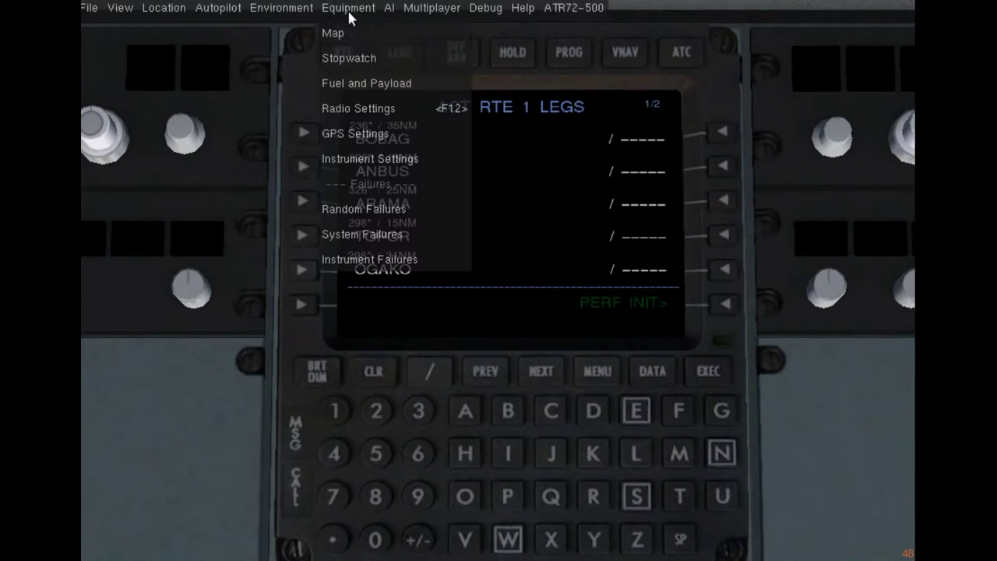
left_click(348, 7)
left_click(343, 23)
left_click(182, 149)
left_click(182, 127)
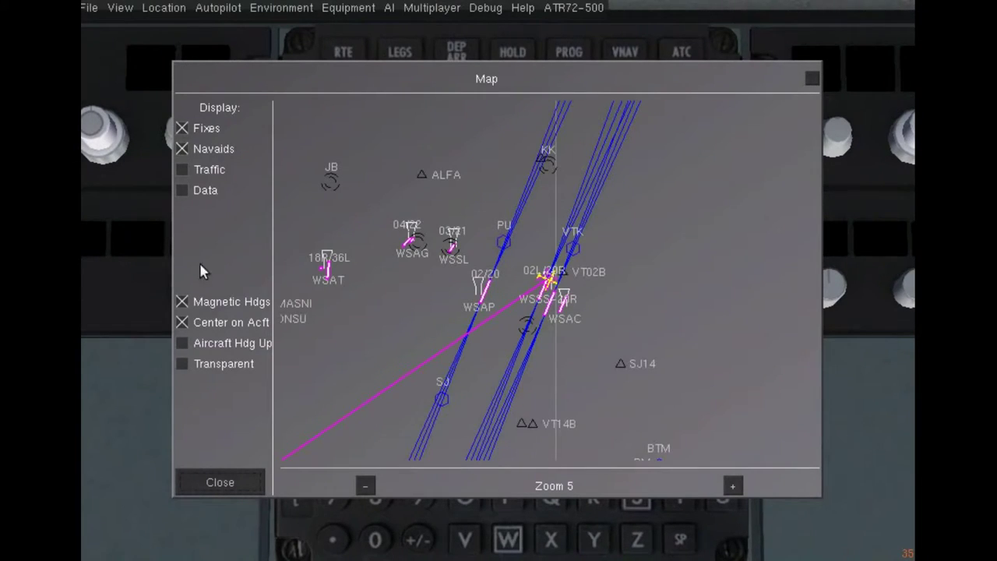
left_click(181, 364)
left_click_drag(427, 171, 680, 126)
scroll(680, 126, "down", 1)
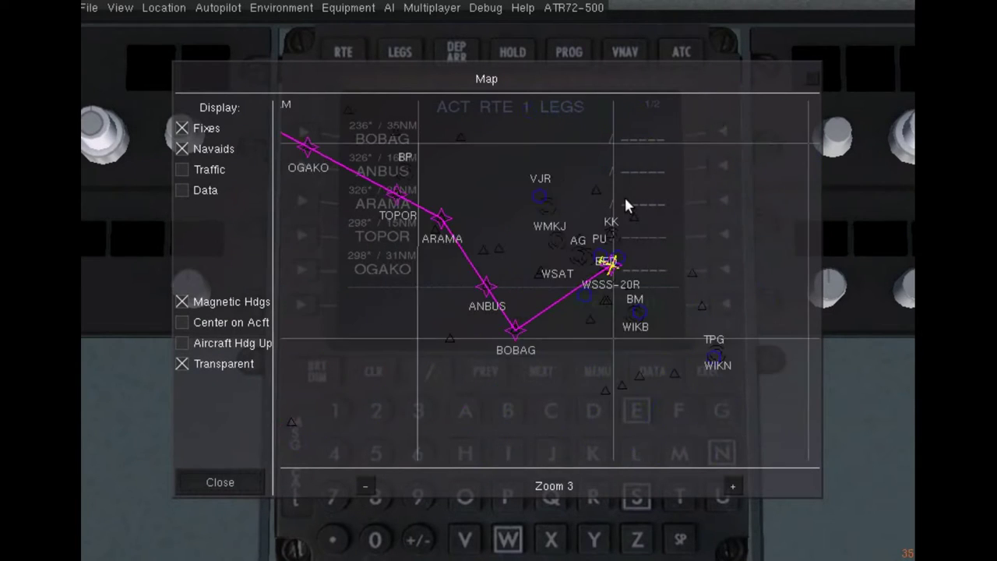
left_click_drag(382, 158, 410, 162)
scroll(547, 300, "up", 1)
scroll(438, 183, "down", 1)
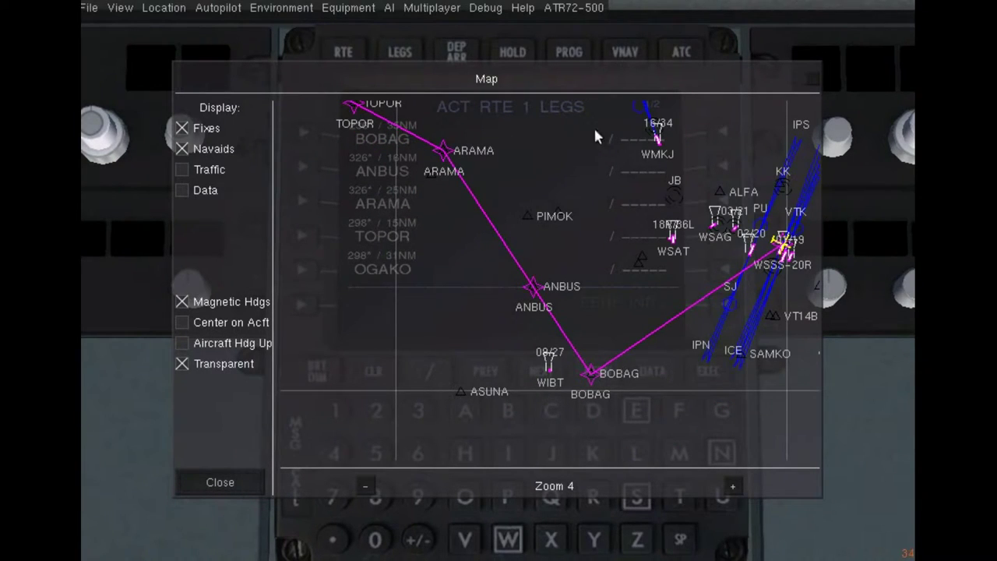
key("Escape")
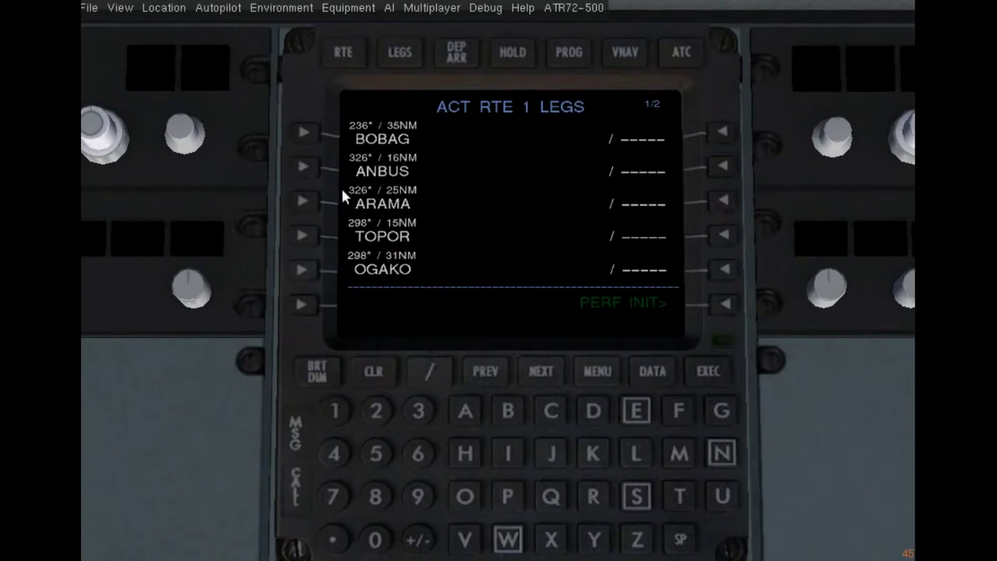
Insert waypoint PIMOK as the second leg
left_click(507, 499)
left_click(511, 450)
left_click(678, 456)
left_click(468, 497)
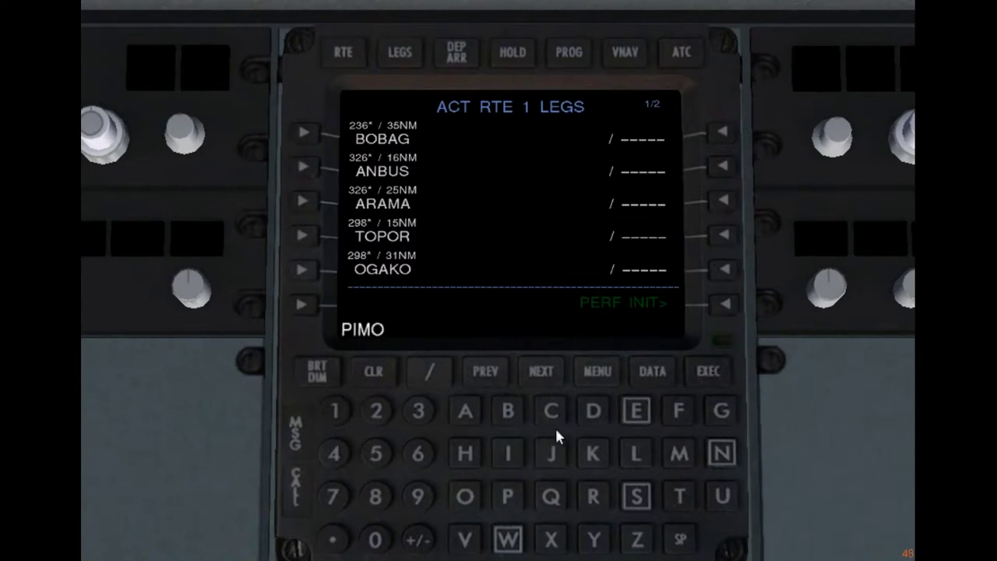
left_click(592, 454)
left_click(304, 169)
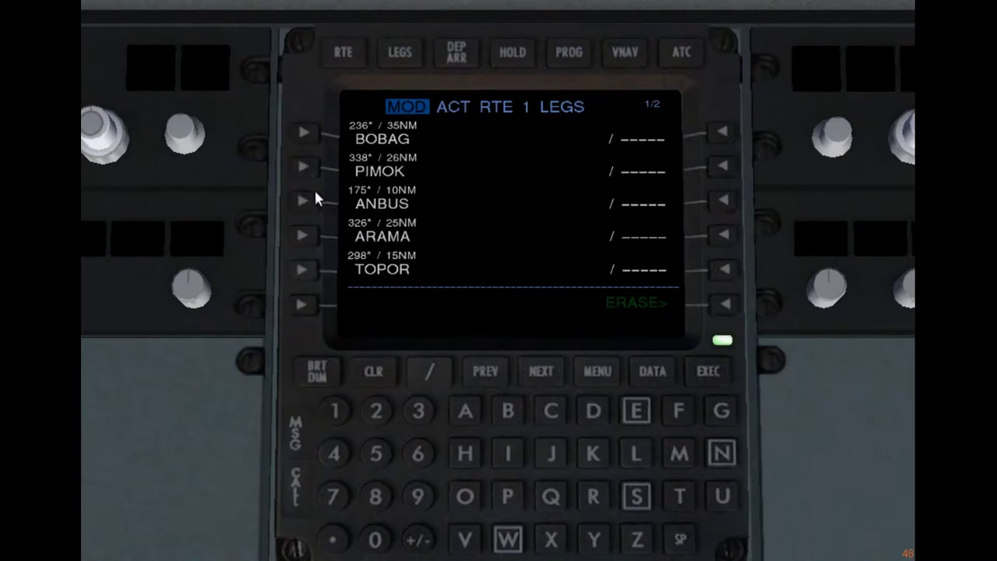
Move ARAMA up over ANBUS and execute the modified route
left_click(304, 236)
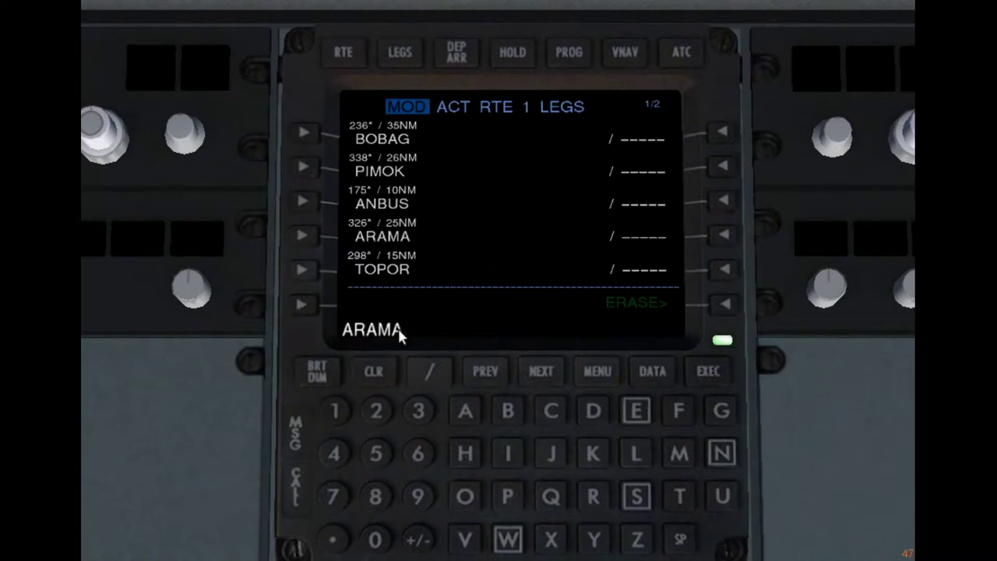
left_click(305, 201)
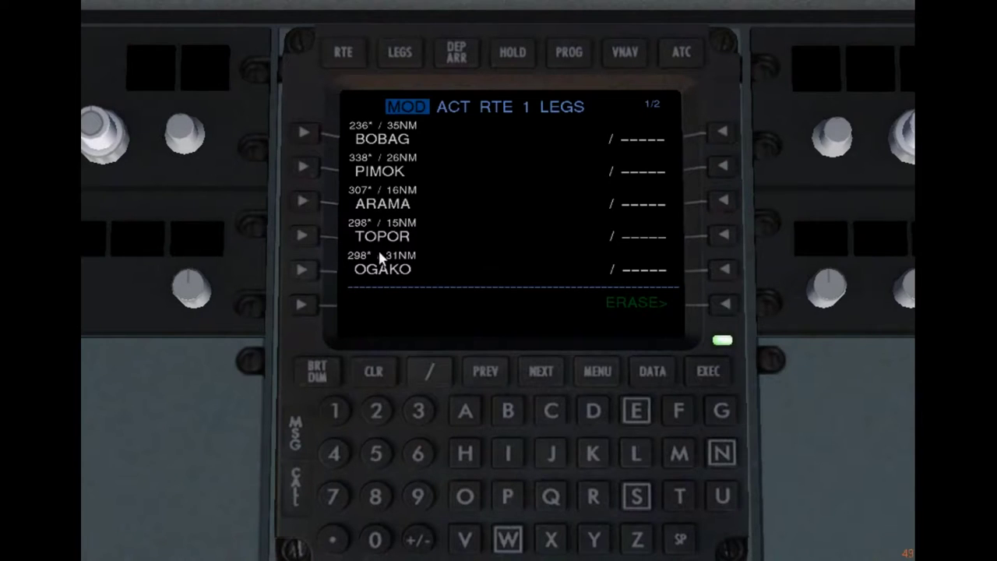
left_click(708, 371)
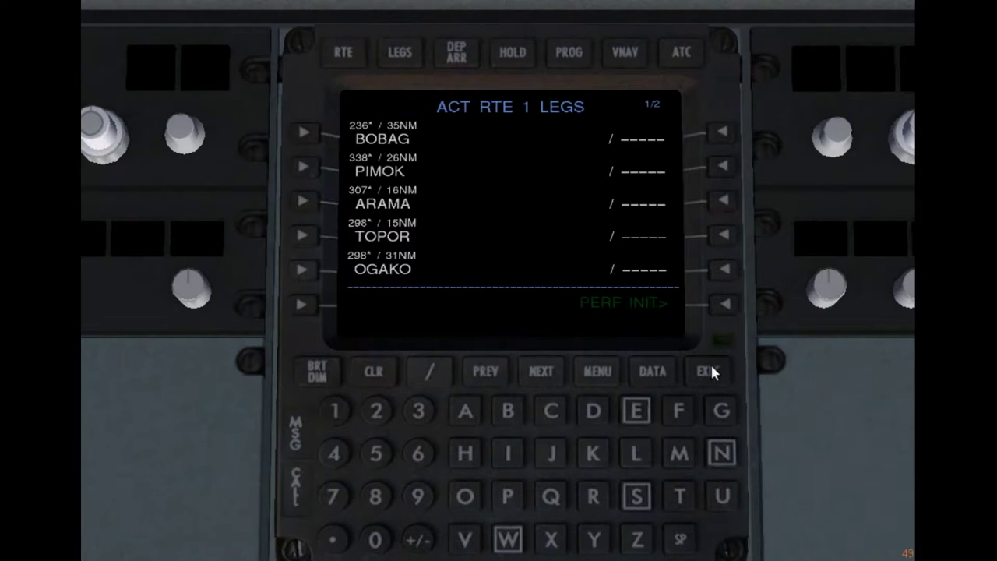
Check the modified route on the Equipment > Map moving map, then close it
left_click(348, 7)
left_click(342, 39)
left_click_drag(371, 252, 558, 268)
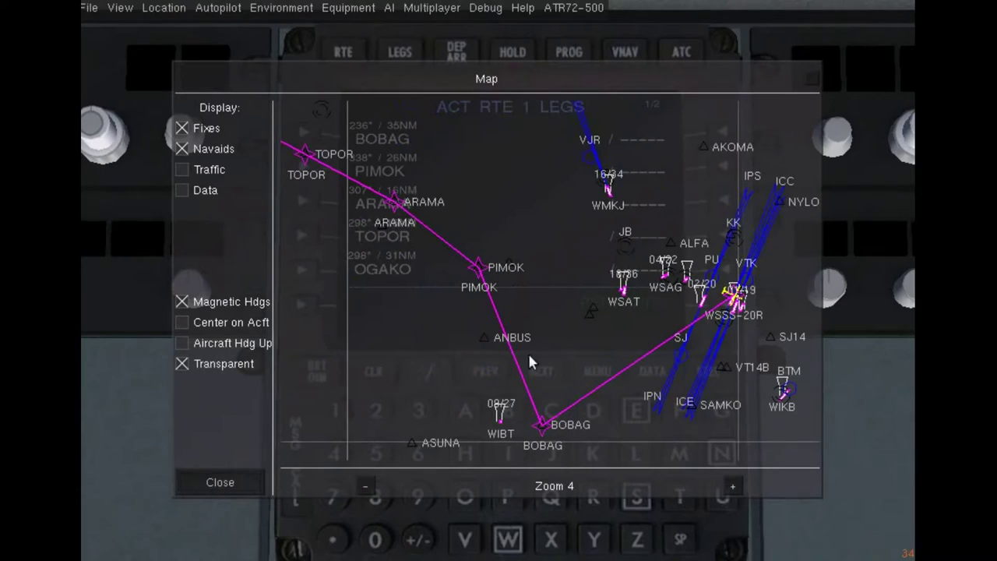
mouse_move(608, 85)
left_mouse_down()
mouse_move(436, 267)
mouse_move(510, 130)
mouse_move(597, 79)
left_mouse_up()
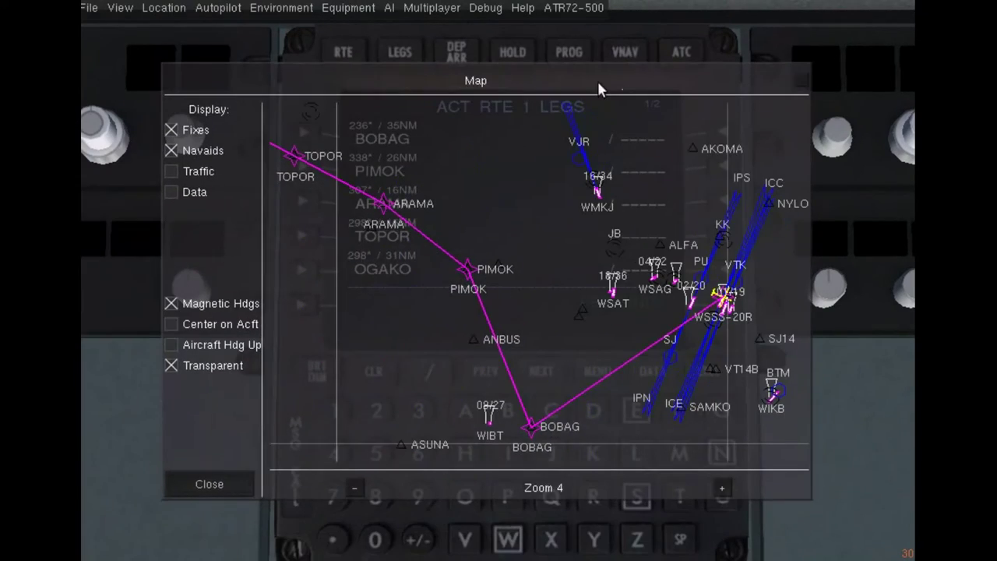
left_click_drag(620, 350, 662, 288)
left_click(796, 80)
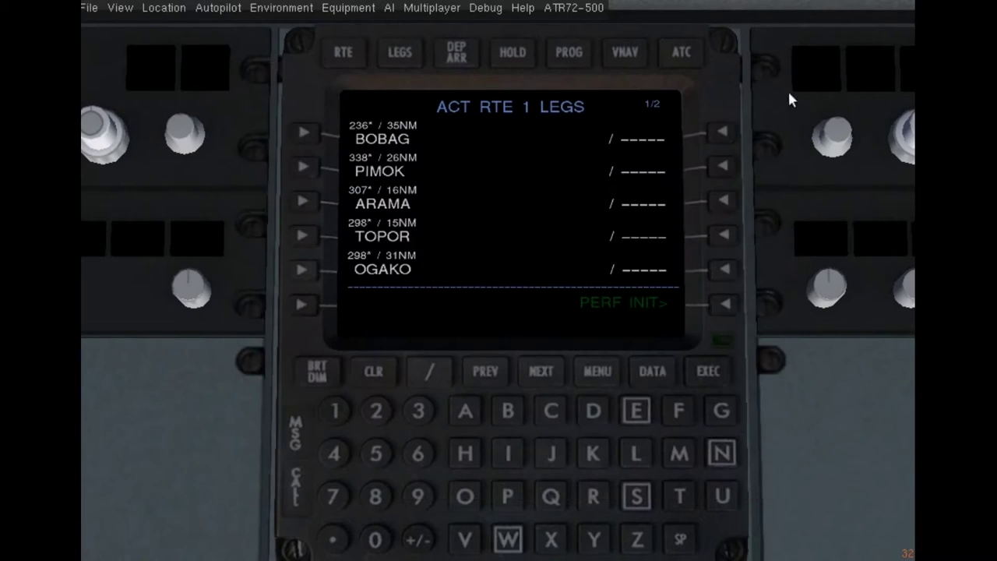
Re-enter ANBUS, insert it at leg 3, then over PIMOK at leg 2, and reopen the map
left_click(468, 407)
type("N")
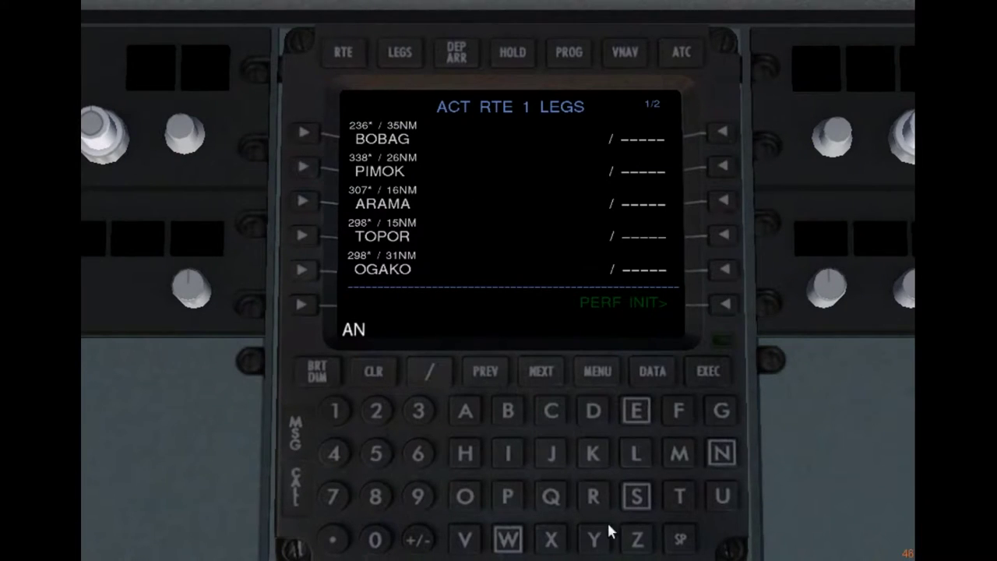
left_click(508, 412)
left_click(465, 496)
left_click(635, 496)
left_click(395, 374)
type("ANBU")
left_click(635, 495)
left_click(299, 201)
left_click(298, 201)
left_click(298, 172)
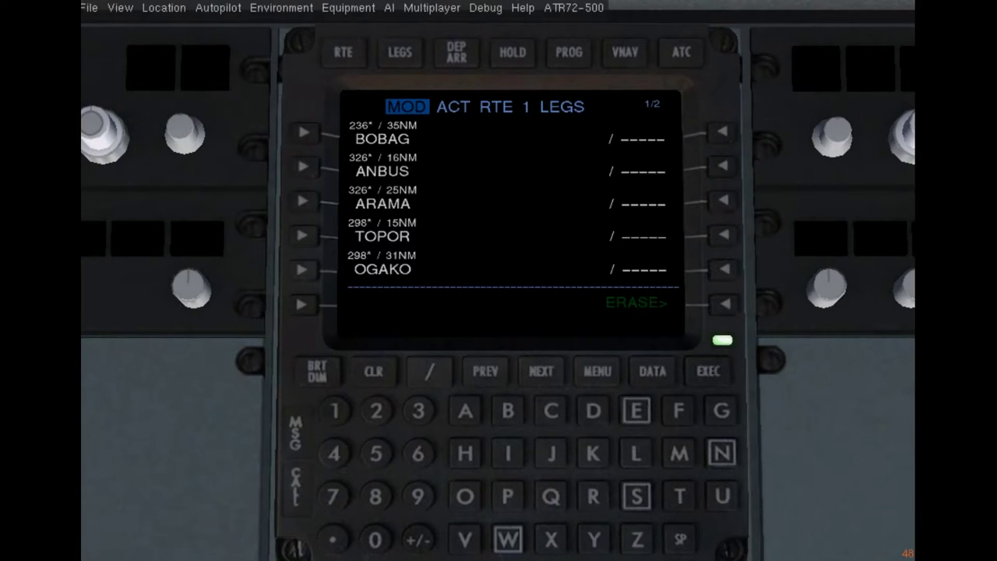
left_click(349, 8)
left_click(352, 31)
Review the ANBUS route on the map, then show LEGS page 2: BATAR, DUMOK, discontinuity, WMKK
left_click_drag(707, 85, 597, 101)
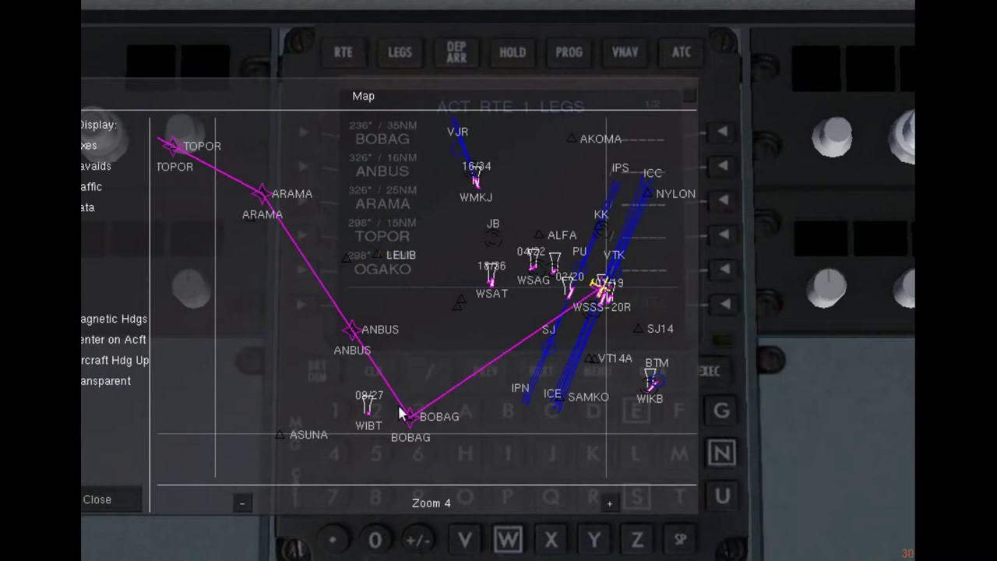
left_click_drag(291, 282, 541, 320)
scroll(545, 296, "down", 1)
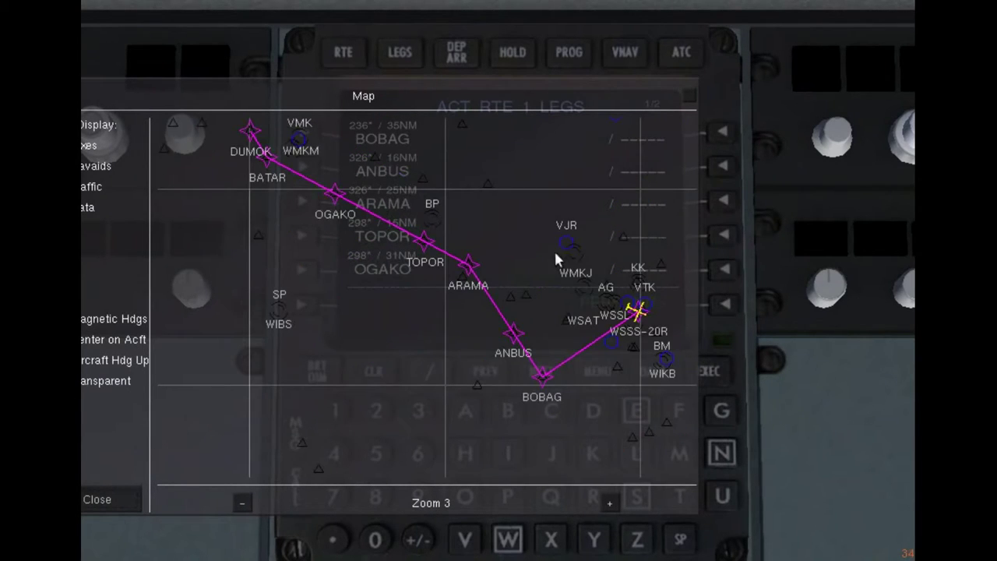
left_click(688, 95)
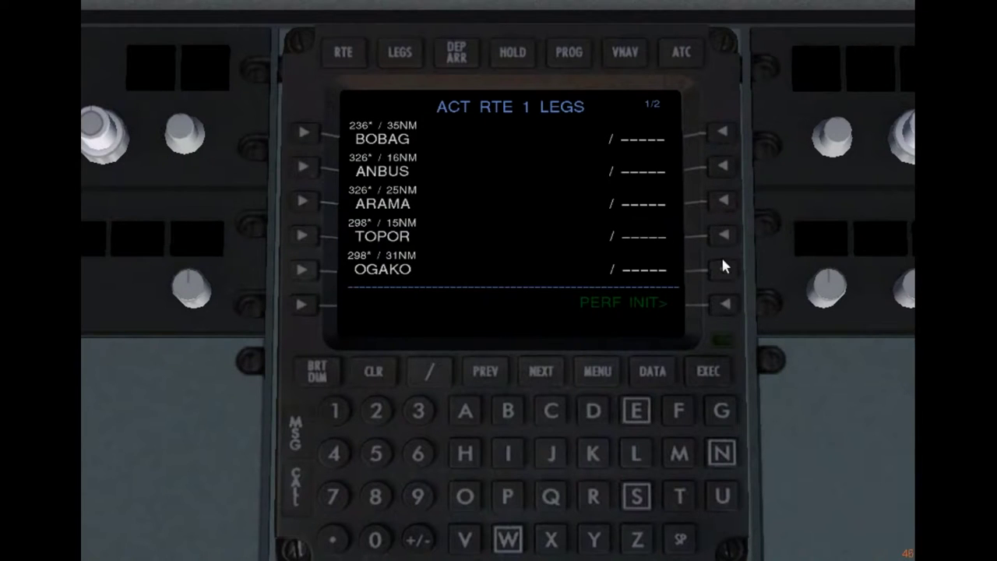
key("v")
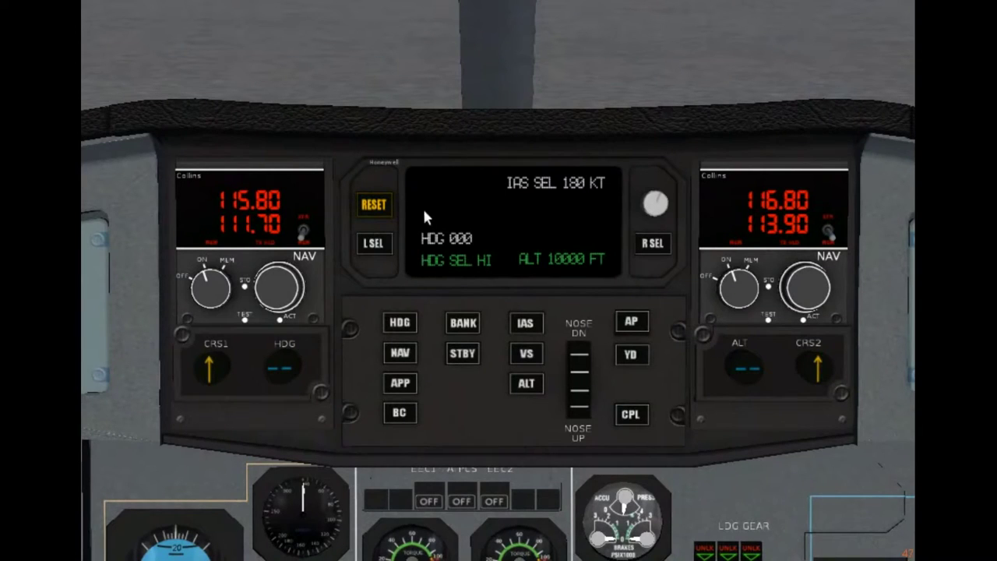
key("v")
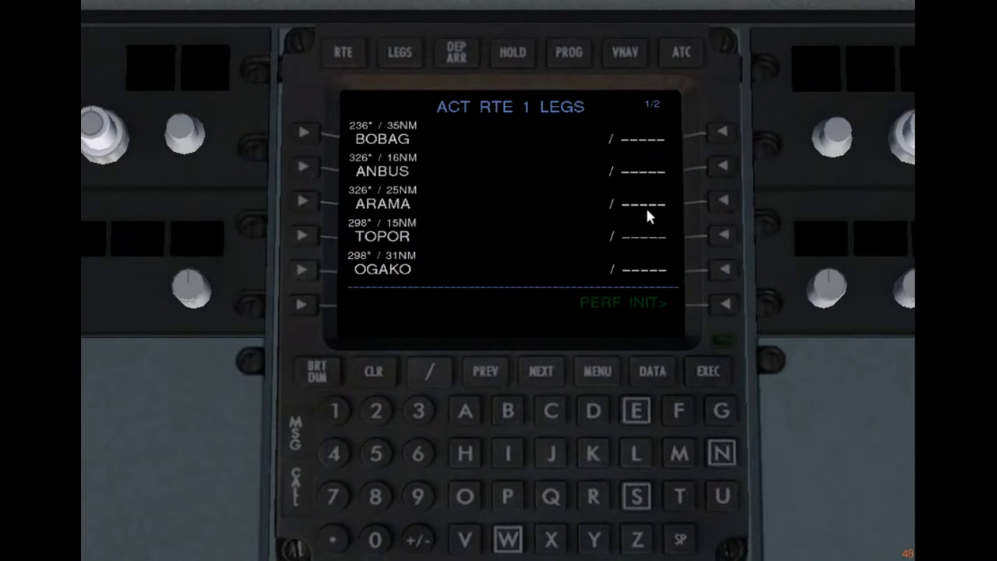
left_click(541, 377)
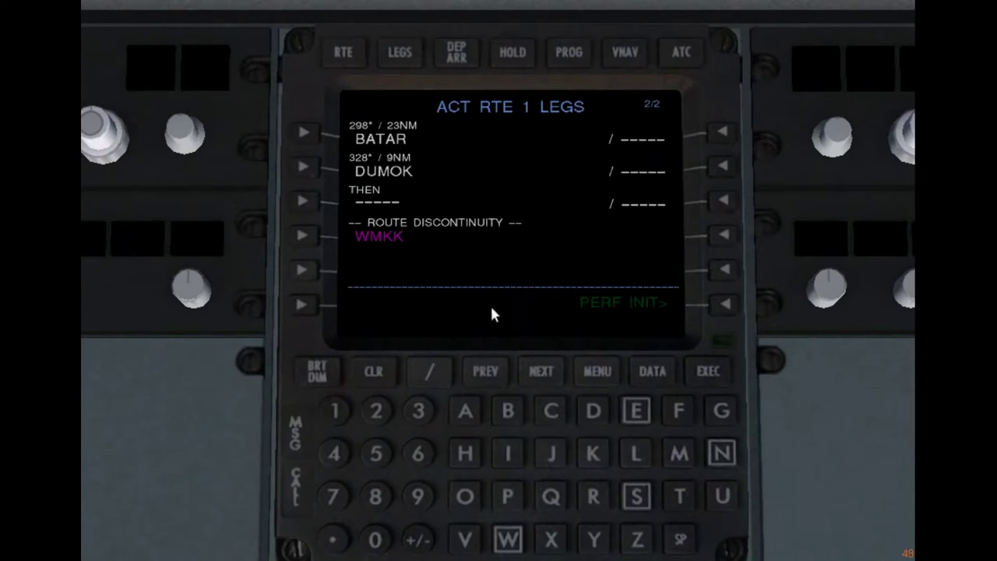